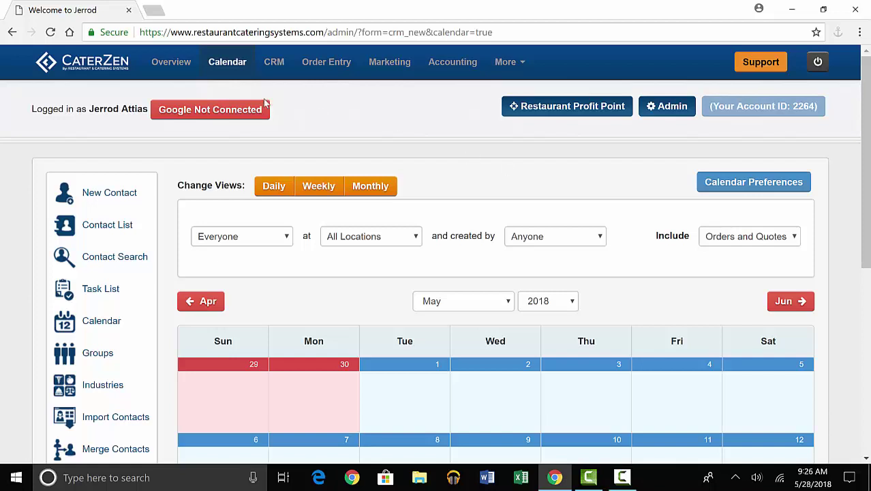
# Open Jane Doe's Metro Schools customer record from the CRM Contact List
pyautogui.click(102, 218)
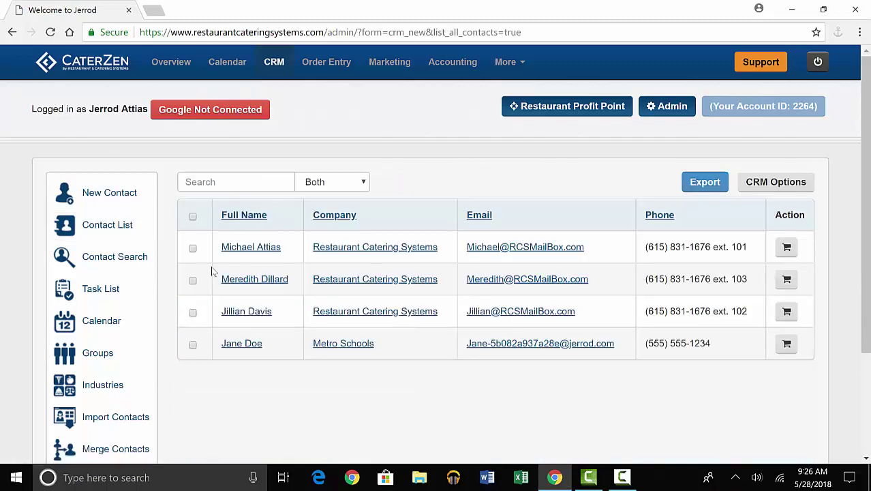
pyautogui.click(249, 343)
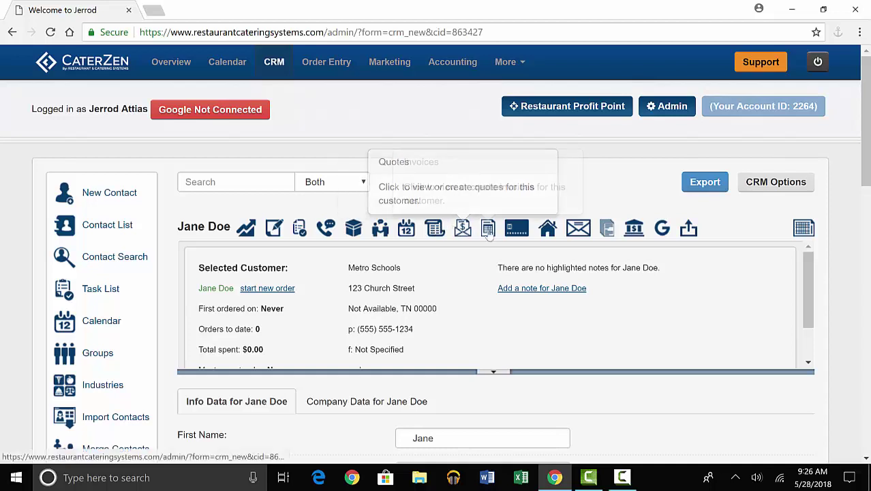
# Start a new pick-up quote for Jane Doe from her record's Quotes section
pyautogui.click(463, 231)
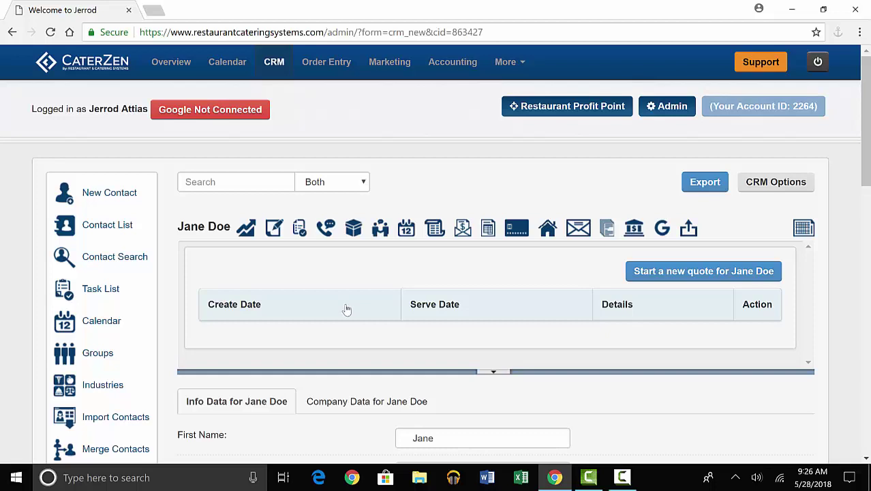
pyautogui.click(690, 271)
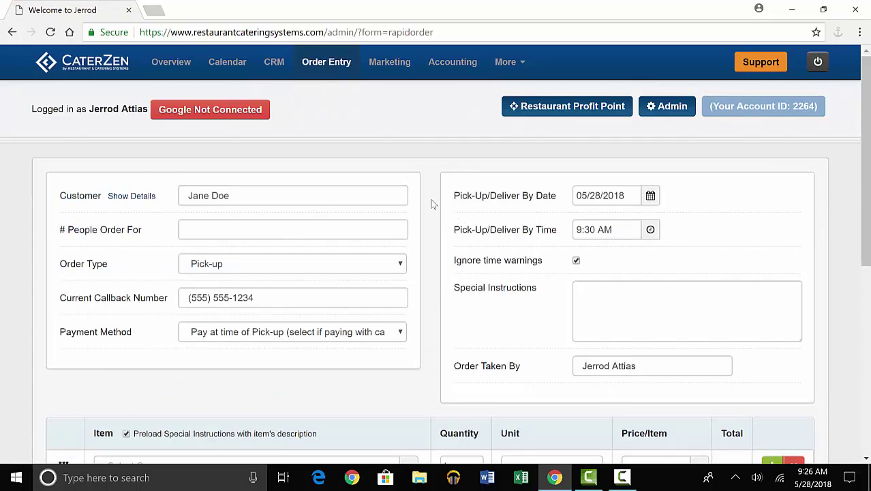
# Set the quote for 100 people and keep Pick-up as the order type
pyautogui.click(219, 236)
pyautogui.write('100')
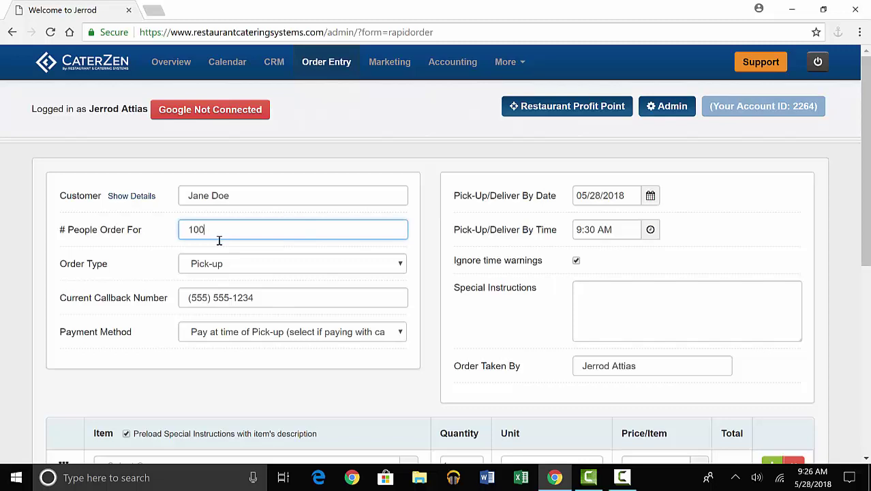
pyautogui.click(219, 266)
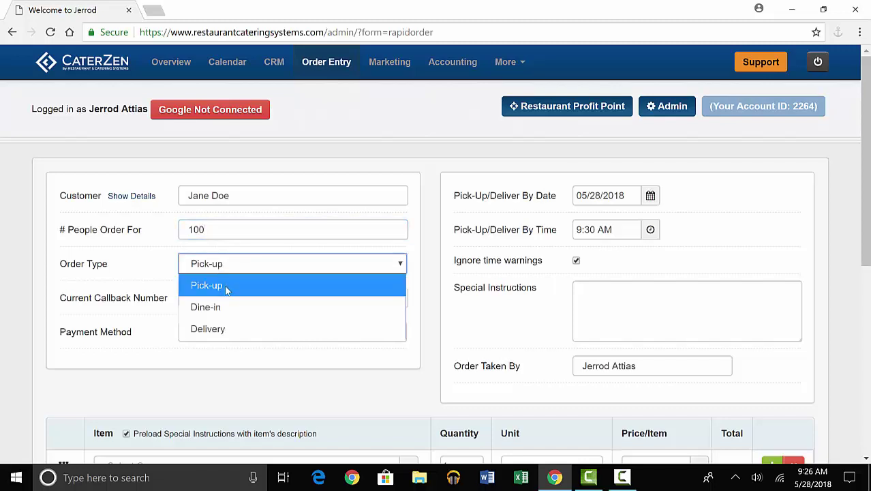
pyautogui.click(150, 274)
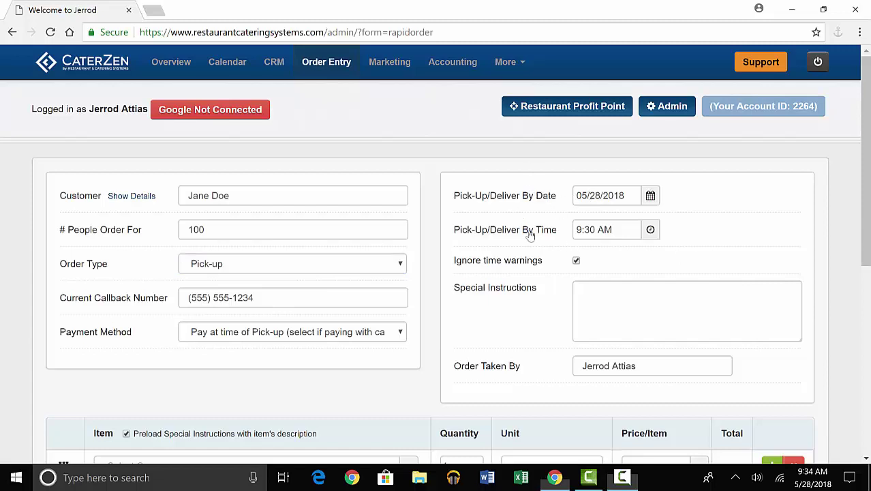
pyautogui.scroll(-1, 531, 301)
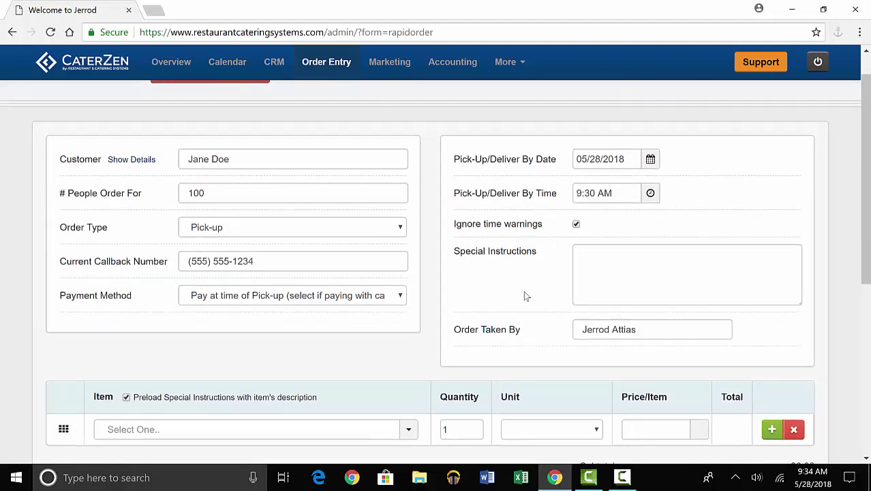
pyautogui.scroll(-1, 526, 295)
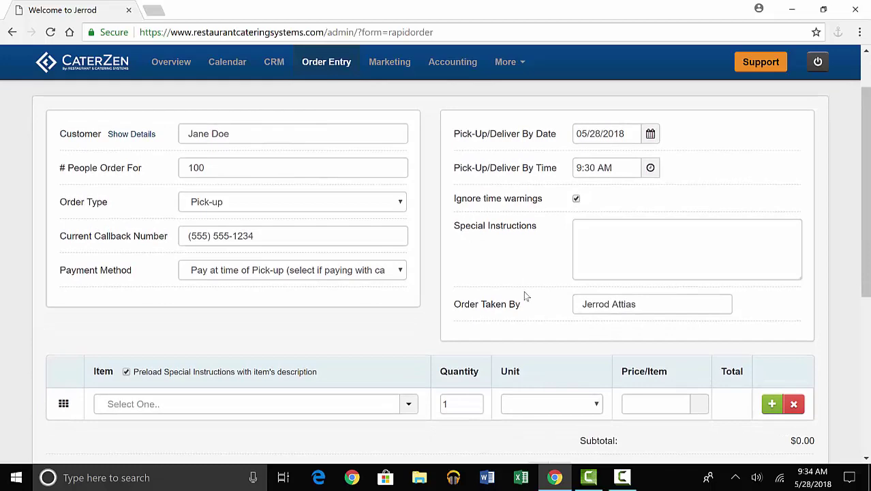
pyautogui.scroll(-1, 525, 295)
pyautogui.scroll(-2, 525, 295)
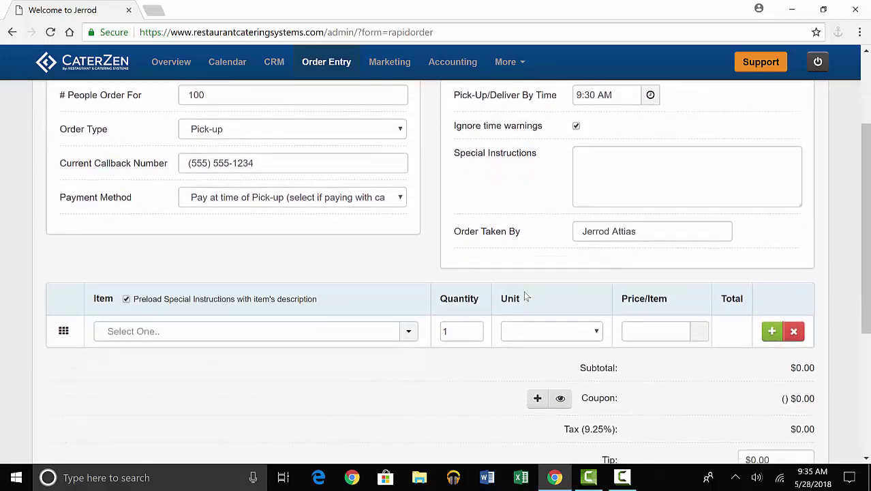
pyautogui.scroll(-1, 525, 295)
pyautogui.scroll(-1, 525, 295)
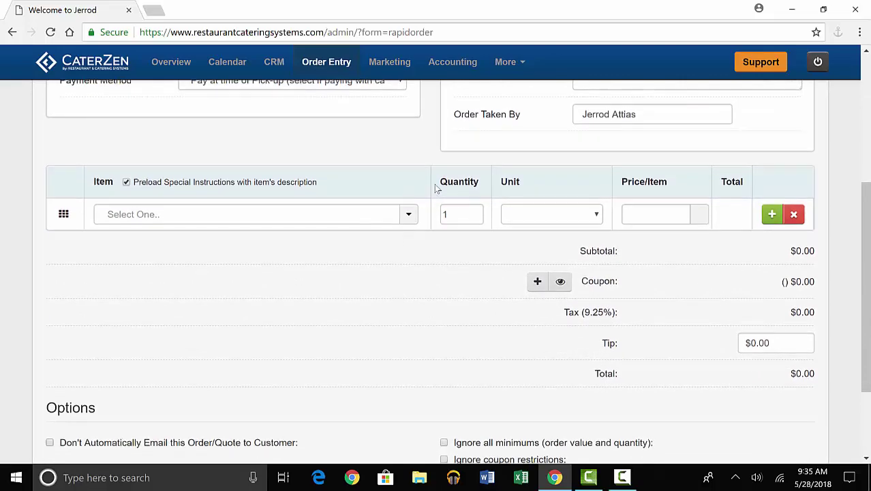
# Add the Super Deluxe BBQ Bar to the order from the Item list
pyautogui.click(412, 214)
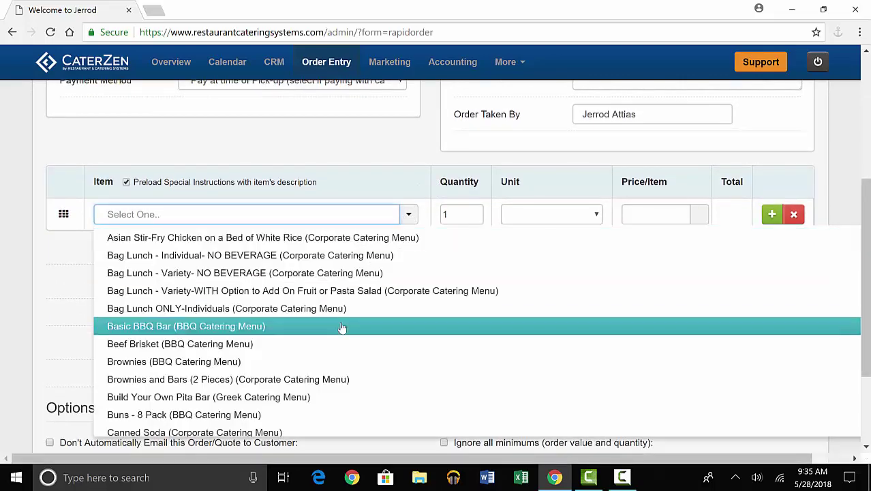
pyautogui.scroll(-1, 342, 328)
pyautogui.scroll(-3, 342, 328)
pyautogui.scroll(-1, 342, 328)
pyautogui.scroll(-1, 342, 328)
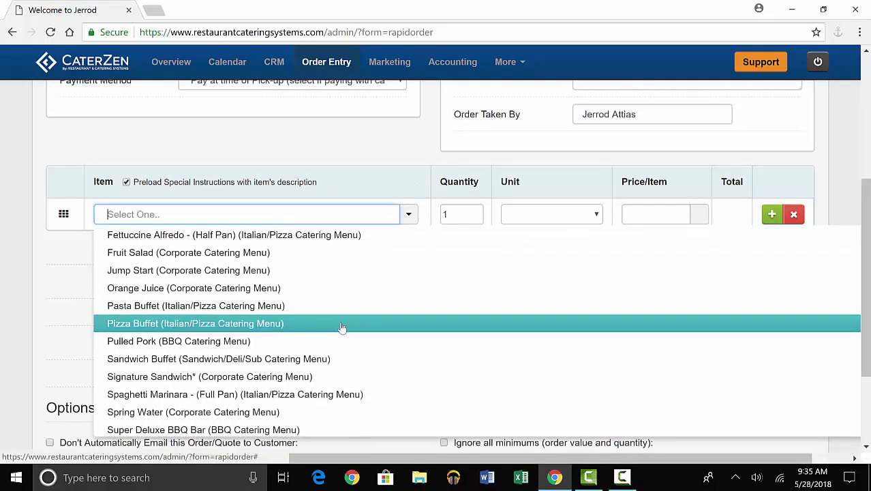
pyautogui.scroll(-1, 342, 330)
pyautogui.scroll(-1, 306, 360)
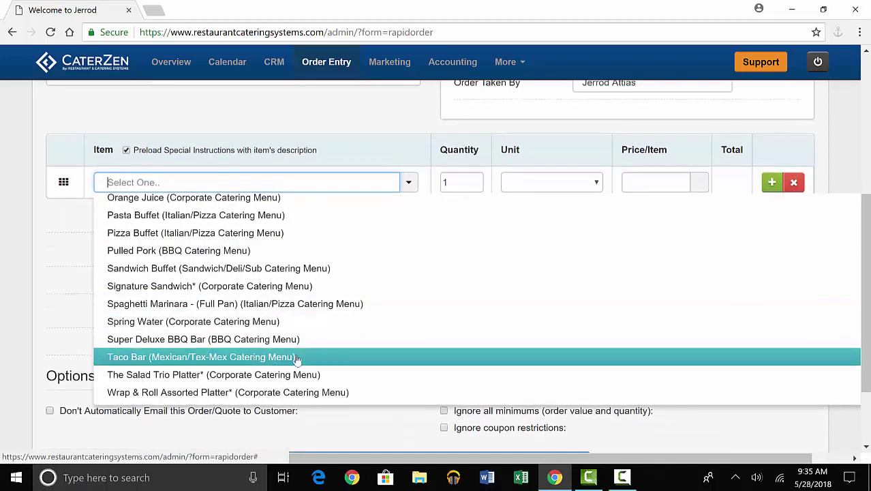
pyautogui.click(296, 341)
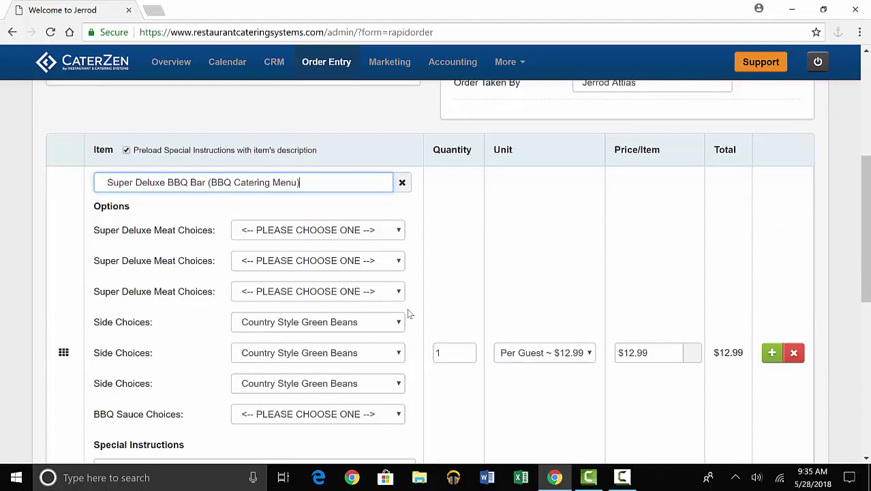
pyautogui.scroll(-1, 409, 312)
pyautogui.scroll(-1, 409, 312)
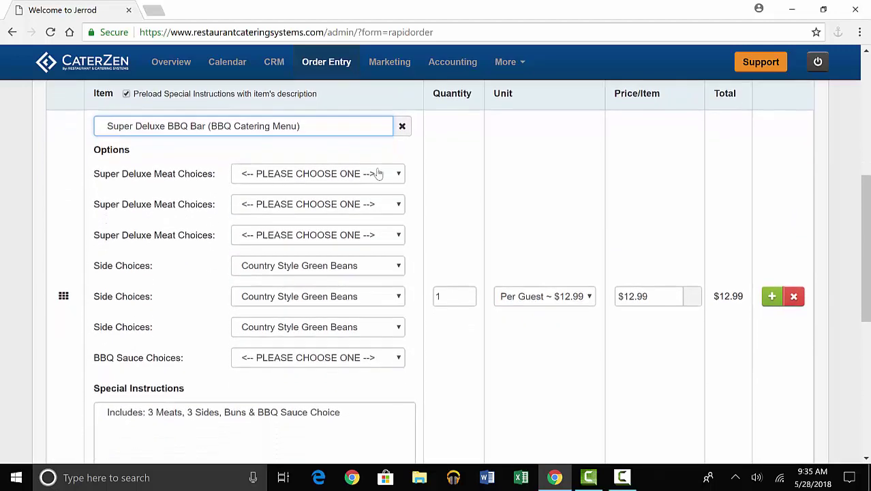
# Choose Pulled Pork, Pulled Chicken and Sliced Smoked Turkey Breast as the three meats
pyautogui.click(365, 174)
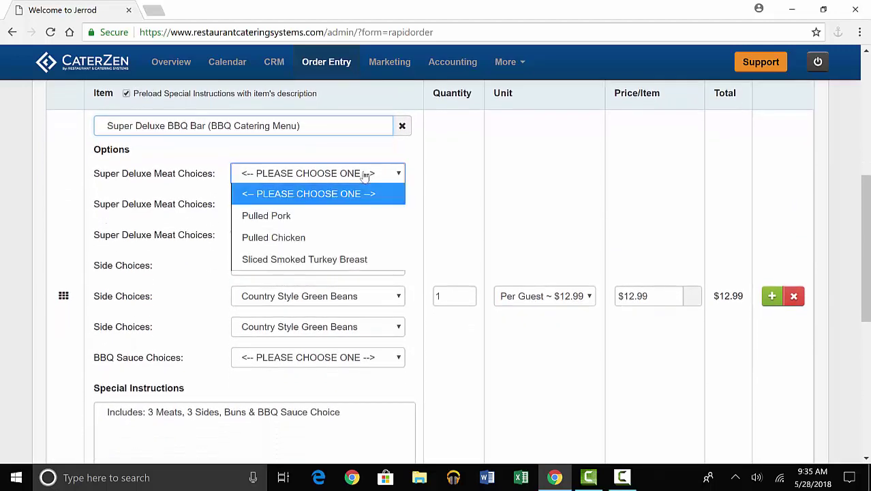
pyautogui.click(337, 211)
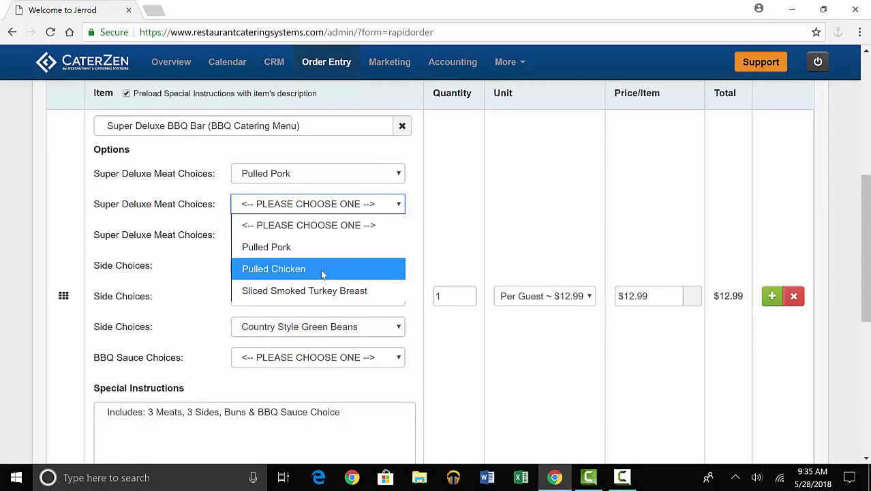
pyautogui.click(321, 269)
pyautogui.click(354, 236)
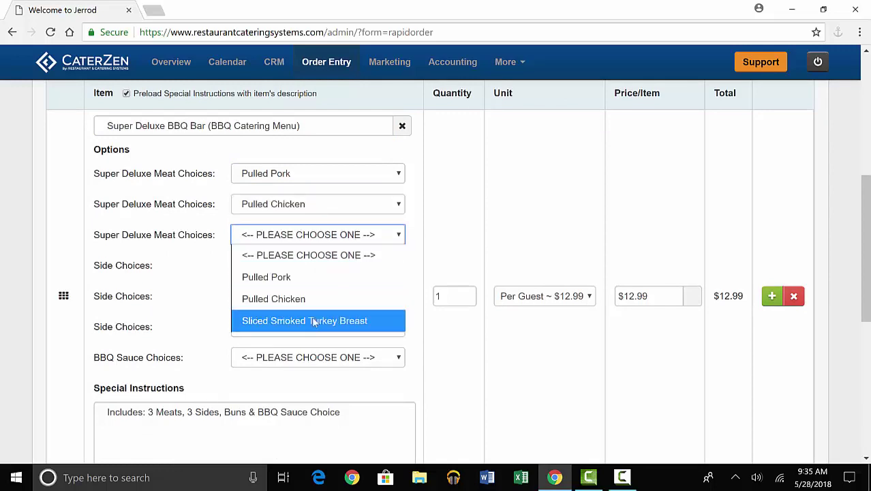
pyautogui.click(322, 319)
# Pick Slow & Low Baked Beans and Homestyle Mac & Cheese sides, plus Alabama White BBQ Sauce
pyautogui.click(335, 274)
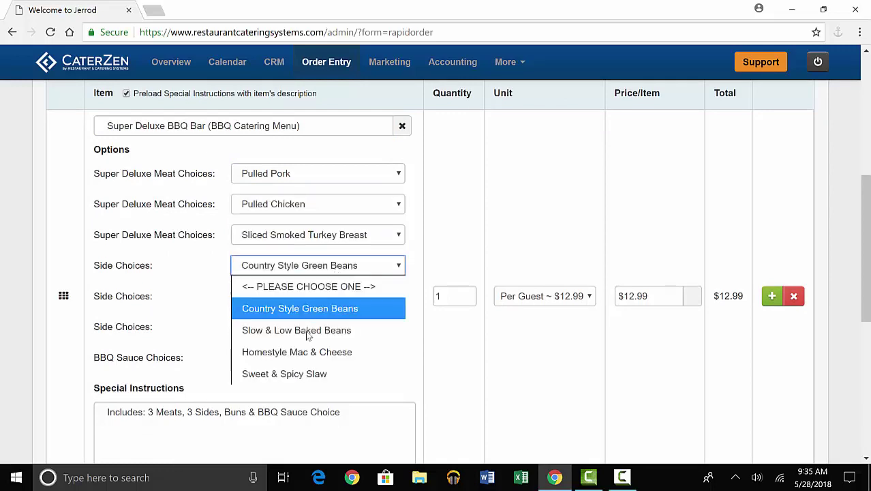
pyautogui.click(318, 338)
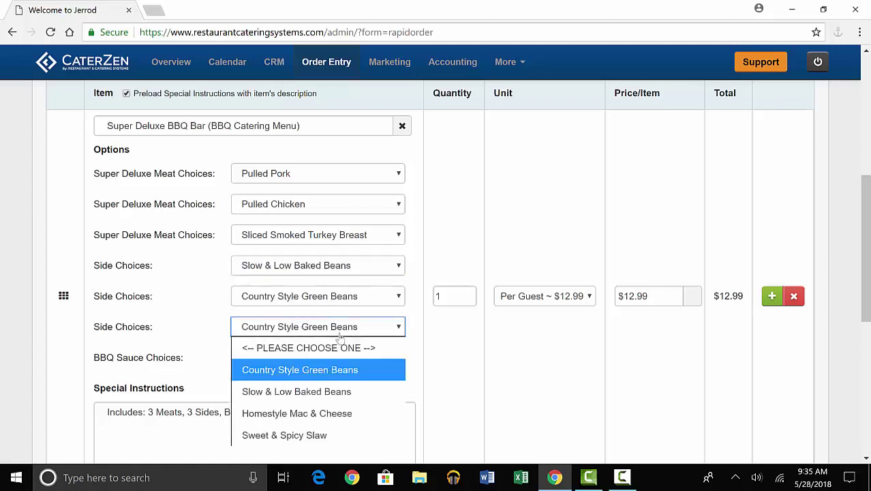
pyautogui.click(310, 414)
pyautogui.click(270, 365)
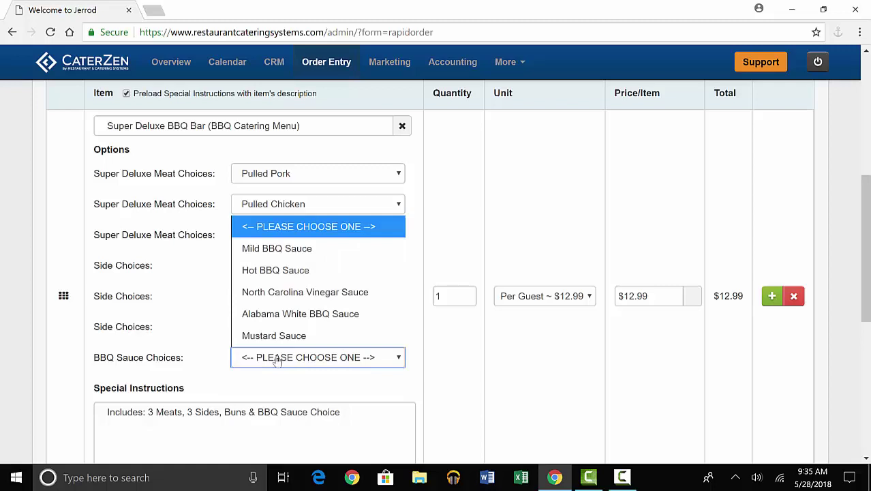
pyautogui.click(310, 313)
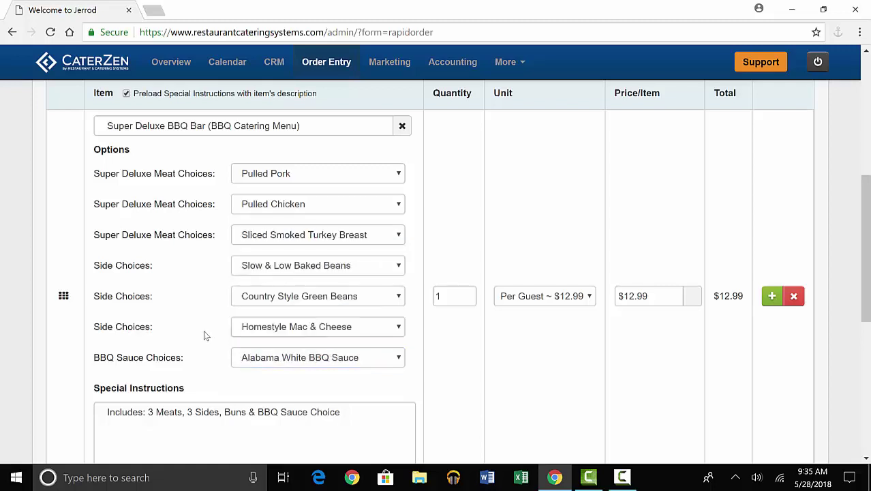
pyautogui.scroll(-2, 202, 332)
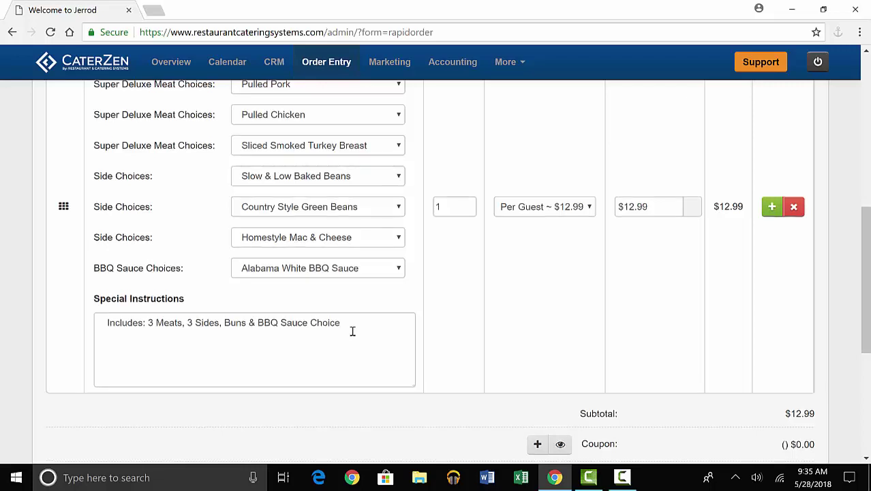
pyautogui.scroll(2, 353, 332)
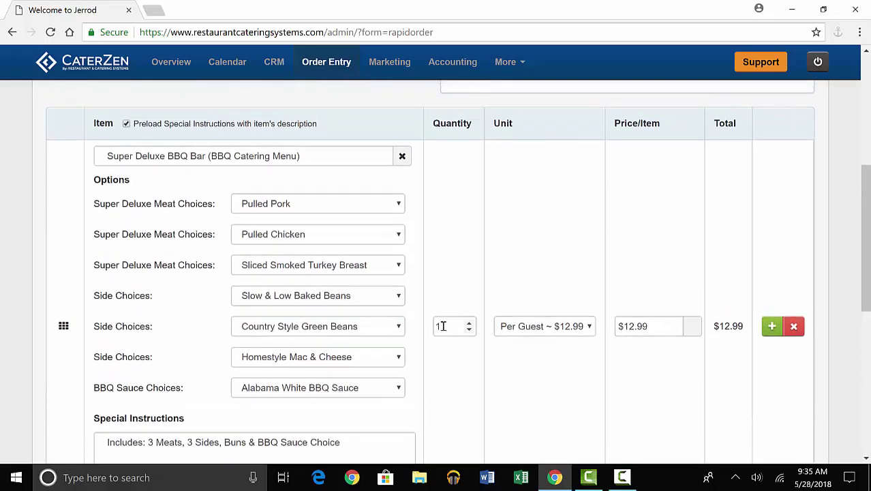
# Change the BBQ Bar quantity to 100, bringing the line total to $1,299.00
pyautogui.click(447, 326)
pyautogui.write('00')
pyautogui.click(457, 265)
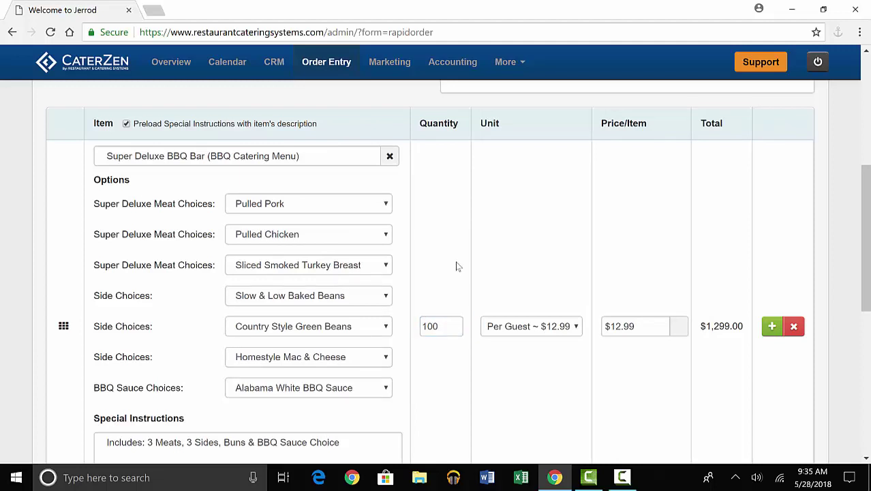
pyautogui.scroll(-3, 457, 266)
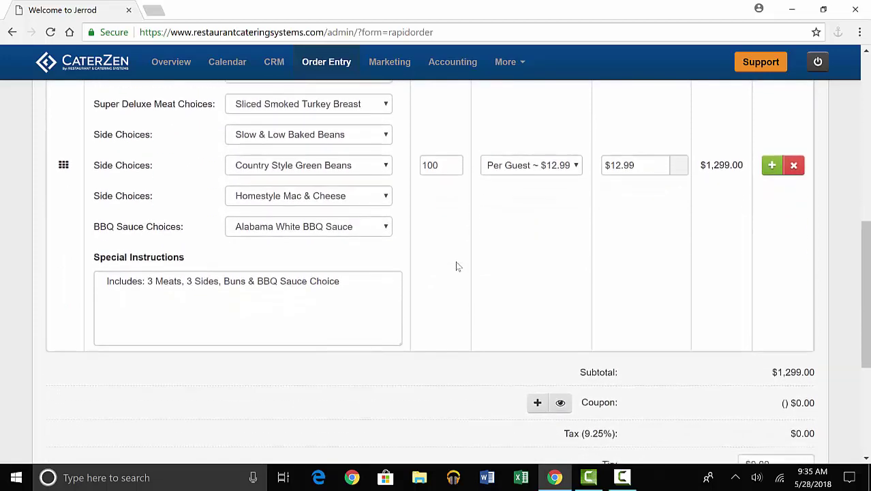
pyautogui.scroll(-4, 458, 266)
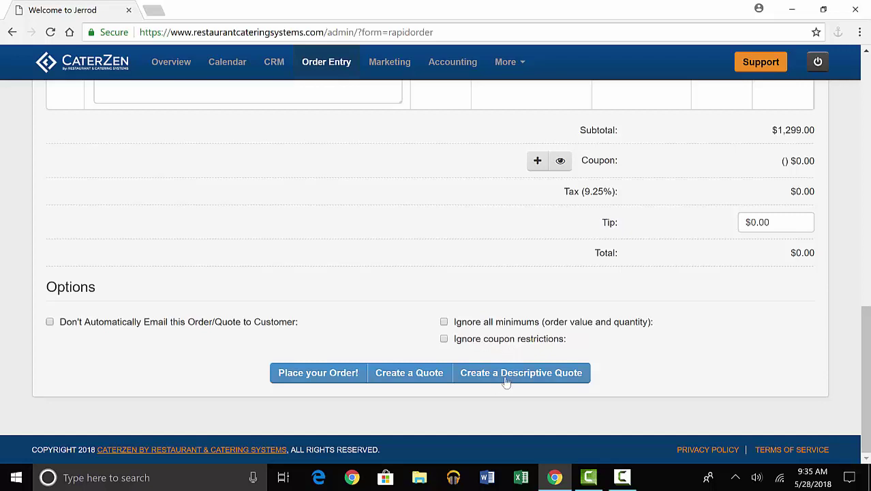
# Generate descriptive quote #85119 using a cover sheet template left as is
pyautogui.click(566, 377)
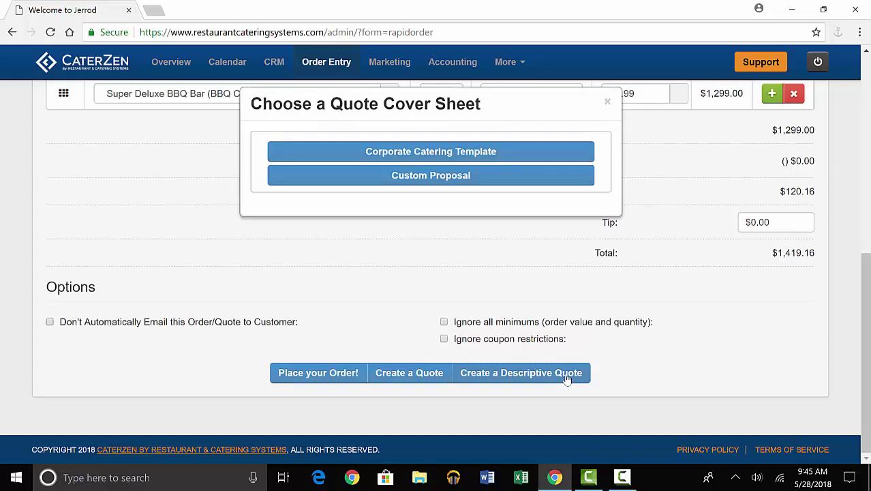
pyautogui.click(478, 152)
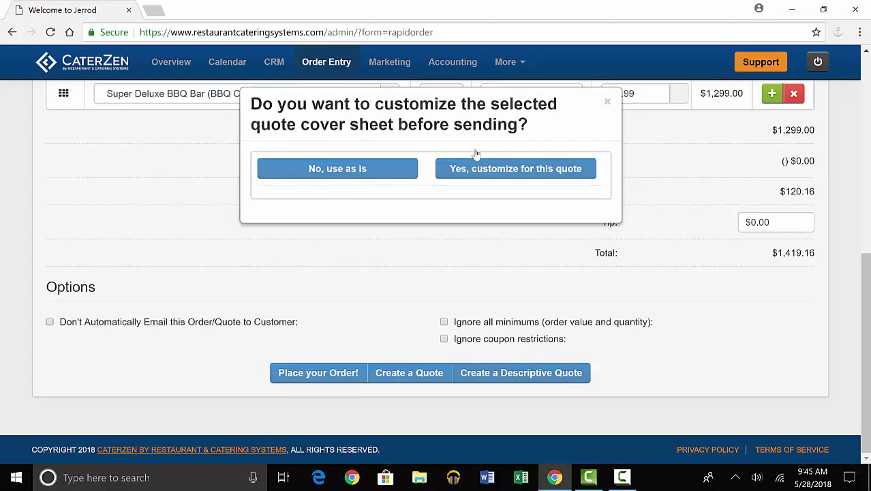
pyautogui.click(387, 171)
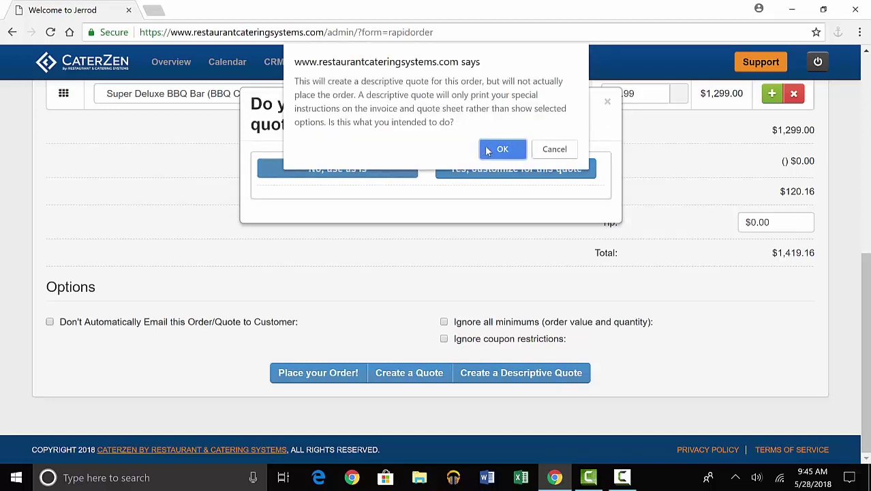
pyautogui.click(487, 152)
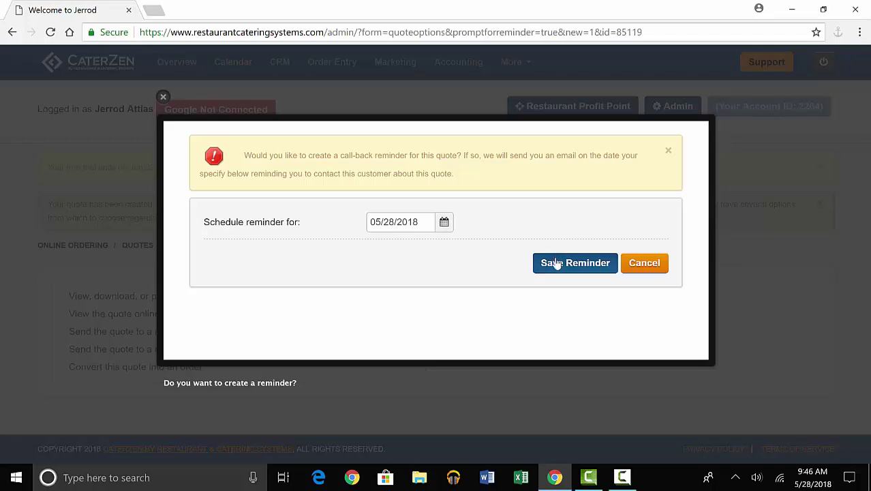
# Save the 05/28/2018 call-back reminder and close the reminder dialog
pyautogui.click(557, 263)
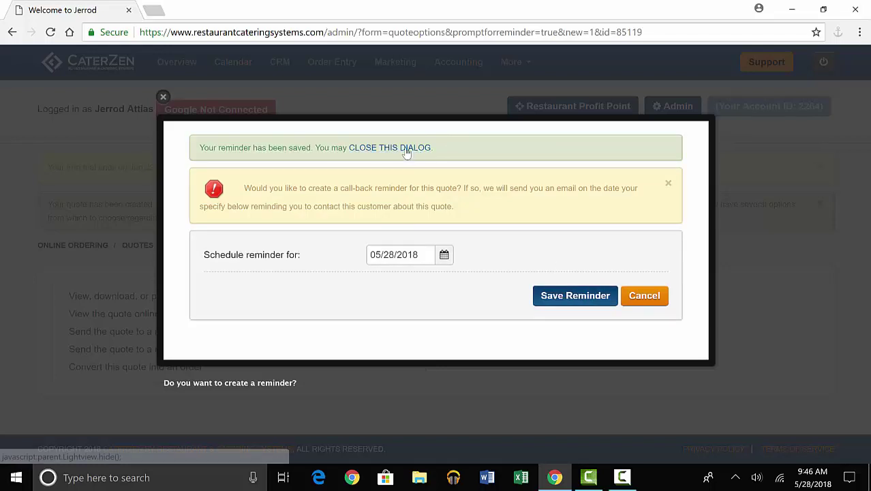
pyautogui.click(406, 148)
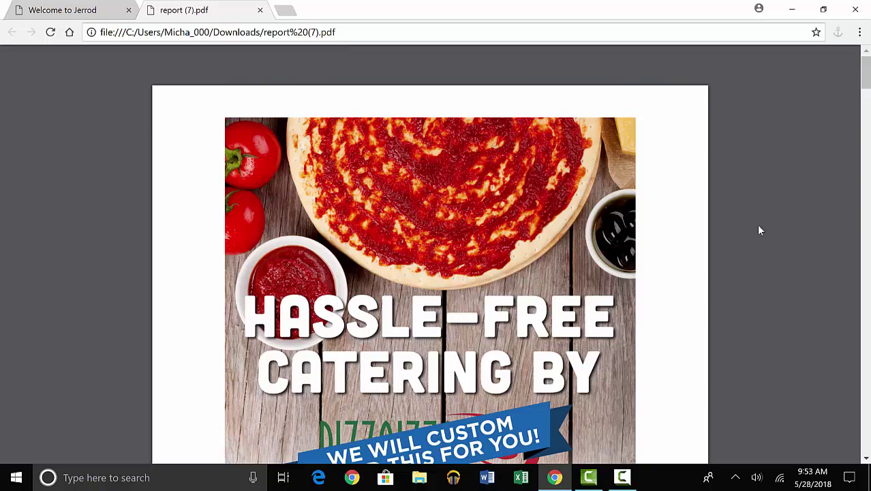
# Scroll through the quote #85119 PDF to its final page totalling $1,419.16
pyautogui.scroll(-10, 761, 231)
pyautogui.scroll(-2, 761, 231)
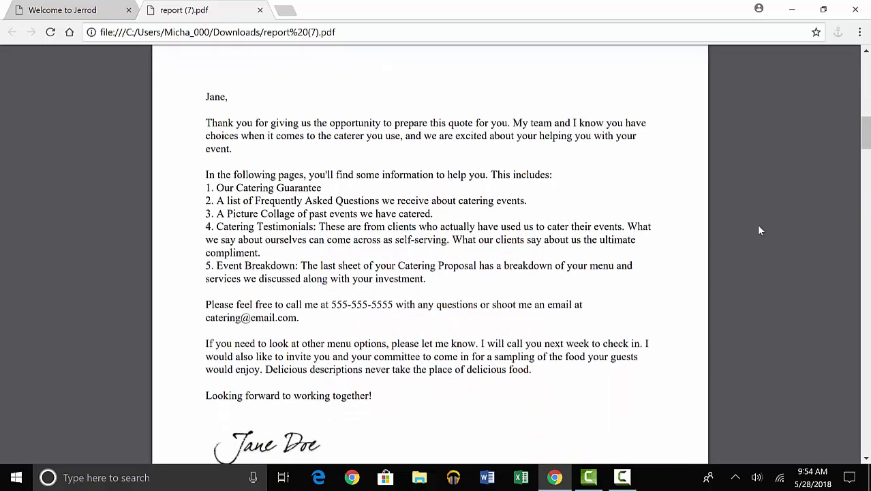
pyautogui.scroll(-1, 761, 230)
pyautogui.scroll(-5, 761, 231)
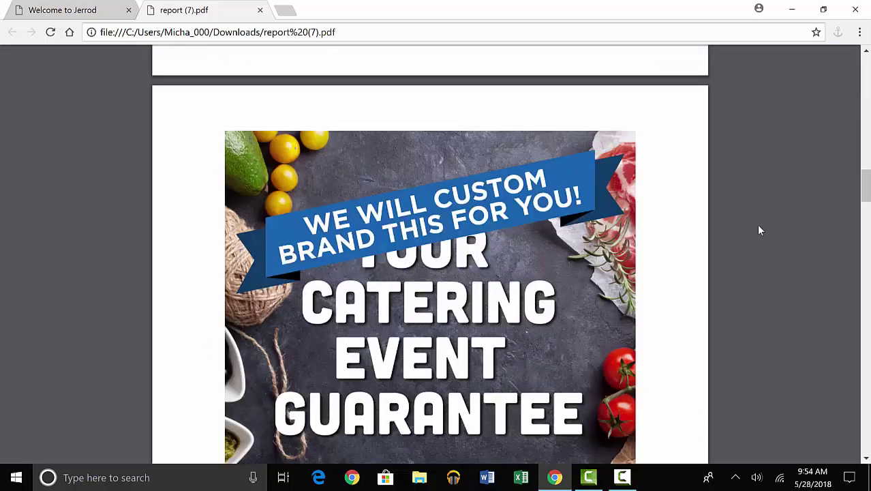
pyautogui.scroll(-1, 760, 231)
pyautogui.scroll(-2, 761, 230)
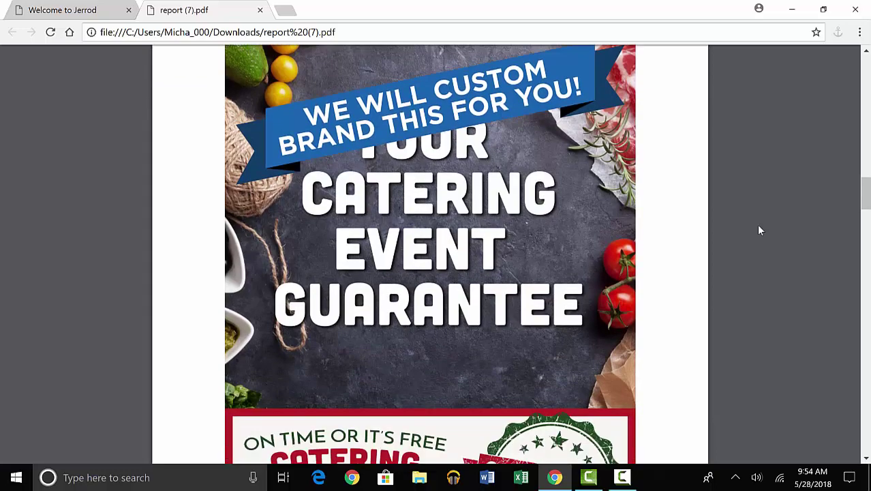
pyautogui.scroll(-10, 760, 231)
pyautogui.scroll(-2, 761, 231)
pyautogui.scroll(-2, 761, 231)
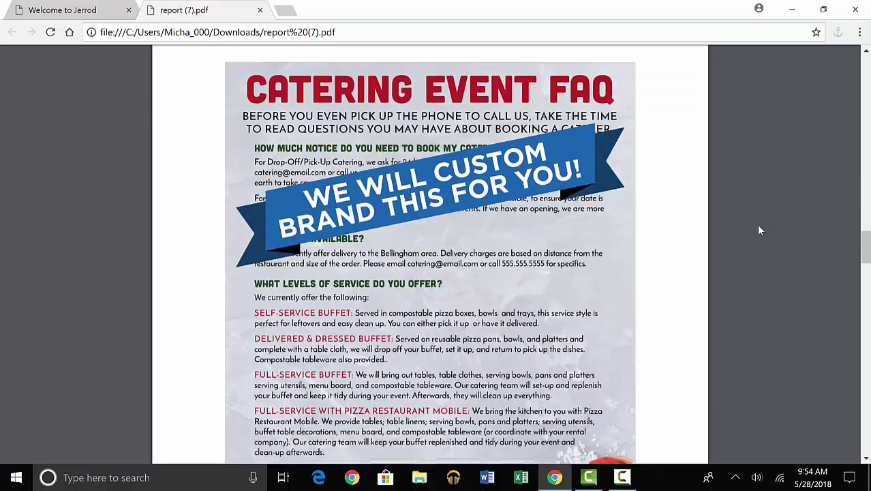
pyautogui.scroll(-1, 761, 230)
pyautogui.scroll(-1, 760, 230)
pyautogui.scroll(-5, 761, 230)
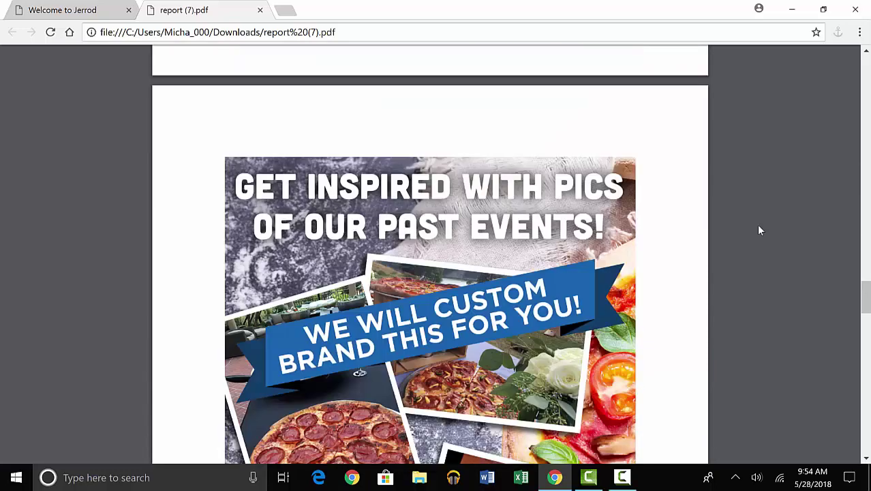
pyautogui.scroll(-1, 761, 230)
pyautogui.scroll(-1, 760, 231)
pyautogui.scroll(-1, 761, 231)
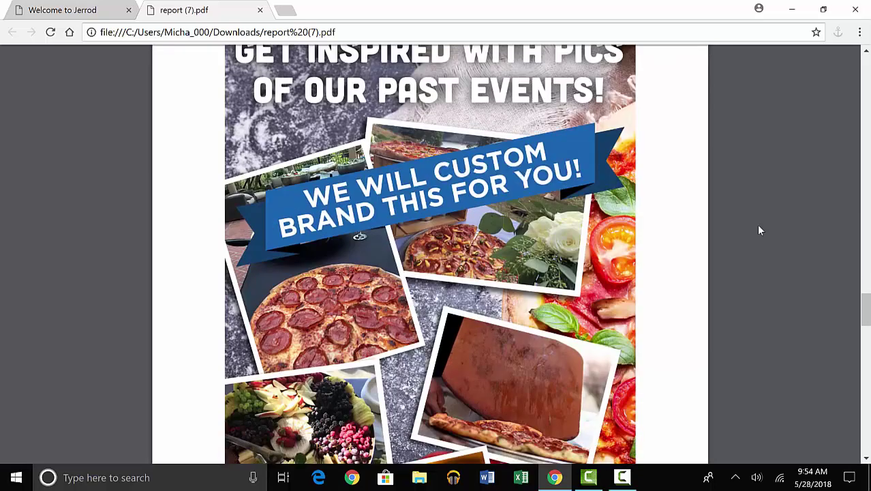
pyautogui.scroll(-1, 761, 230)
pyautogui.scroll(-5, 761, 230)
pyautogui.scroll(-2, 760, 231)
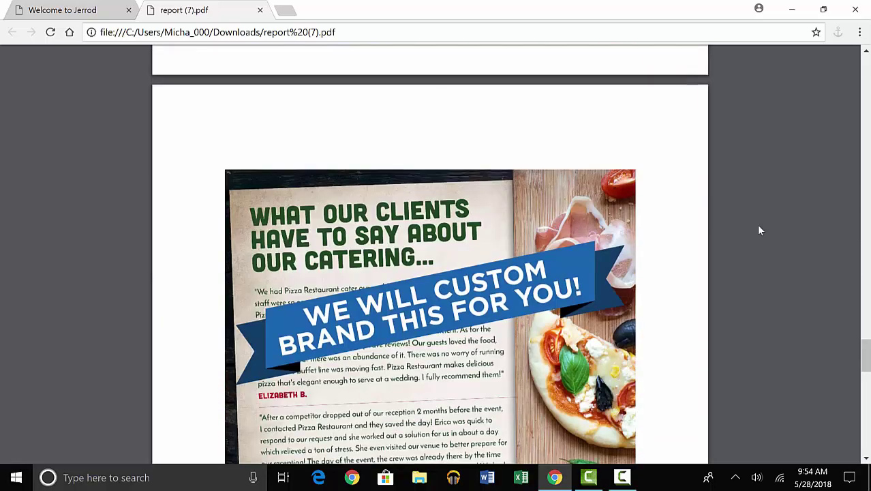
pyautogui.scroll(-1, 761, 230)
pyautogui.scroll(-1, 760, 230)
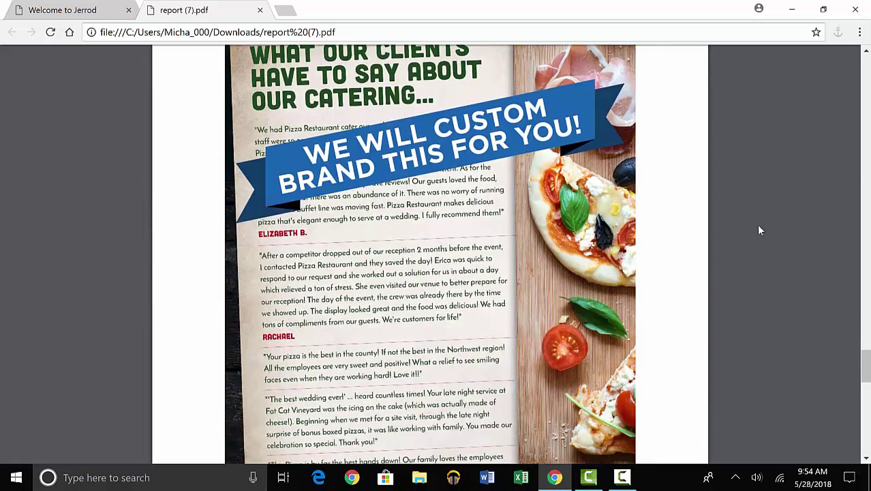
pyautogui.scroll(-5, 760, 230)
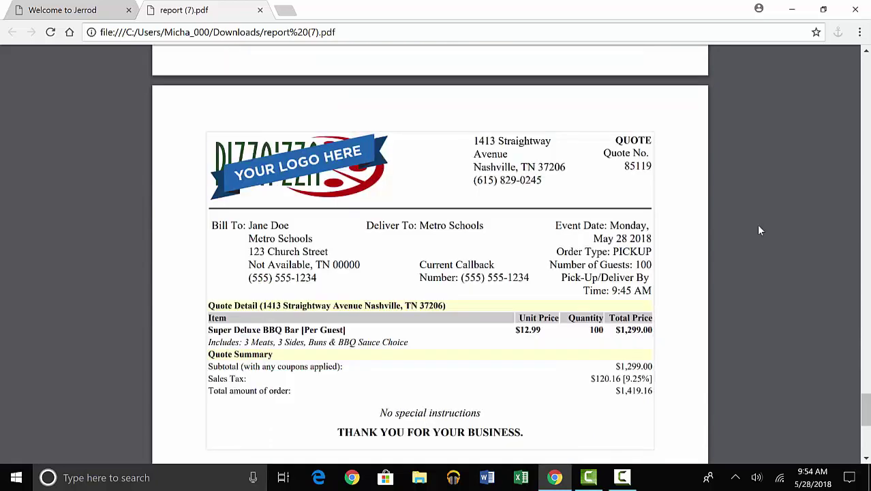
pyautogui.scroll(-1, 760, 231)
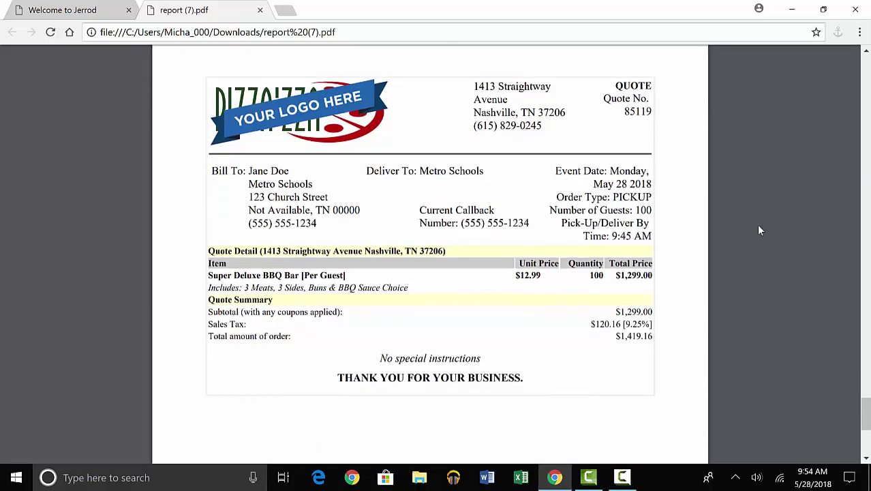